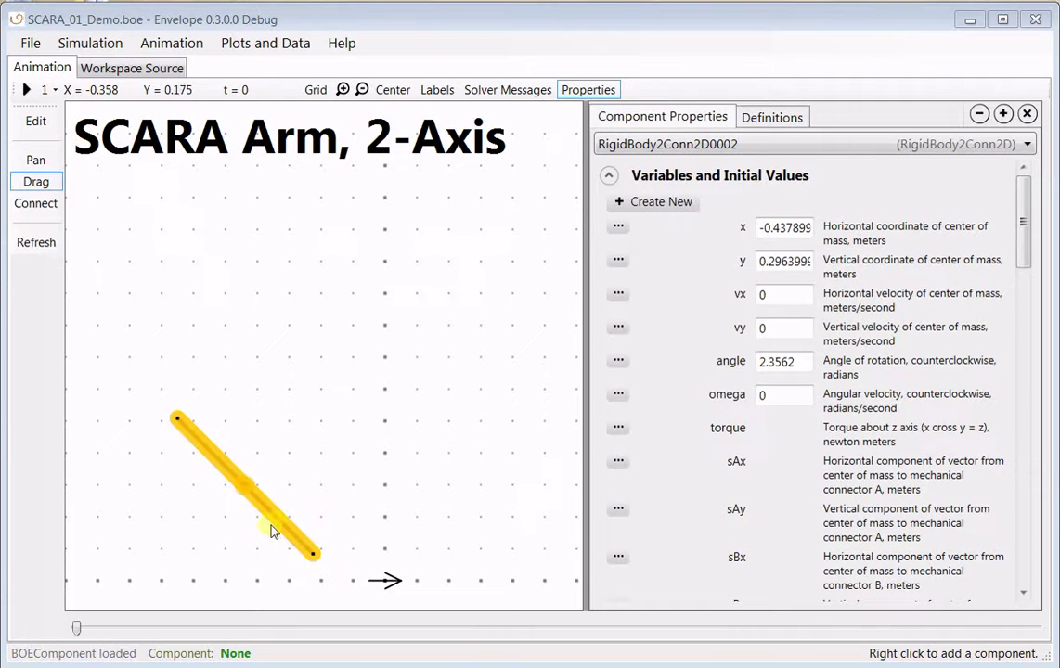
Nudge the beam into place, then draw a link from its lower end to the anchor.
mouse_move(257, 498)
left_mouse_down()
mouse_move(400, 445)
mouse_move(300, 466)
mouse_move(266, 520)
left_mouse_up()
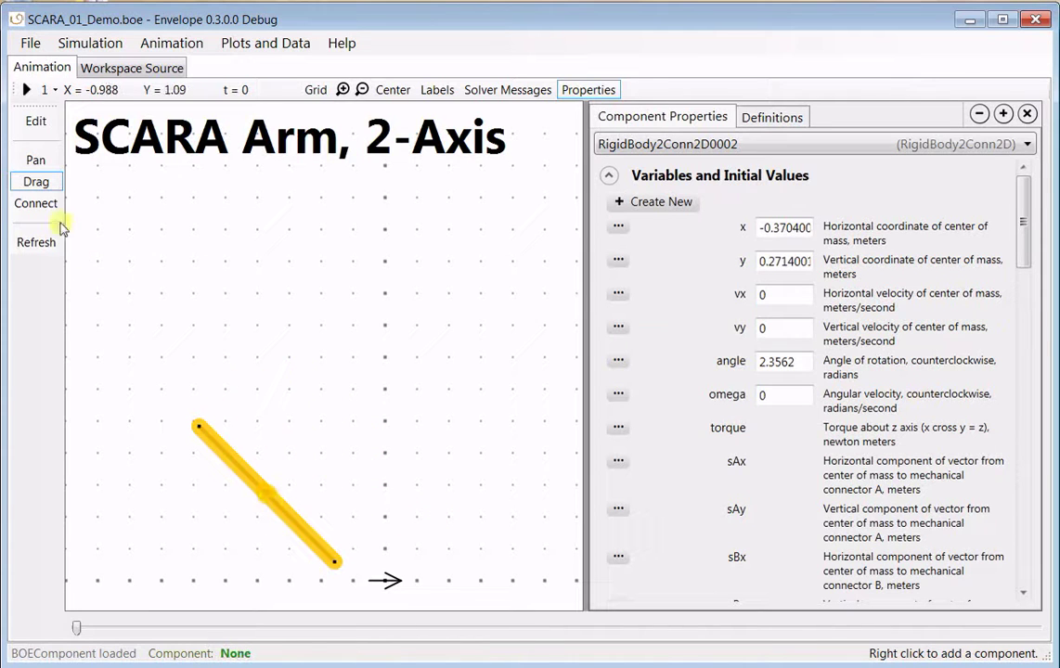
left_click(37, 203)
left_click_drag(336, 566, 387, 582)
Make the link an AxialSpring2D with stiffness k of 1000, returning to Connect mode.
left_click(425, 592)
type("100")
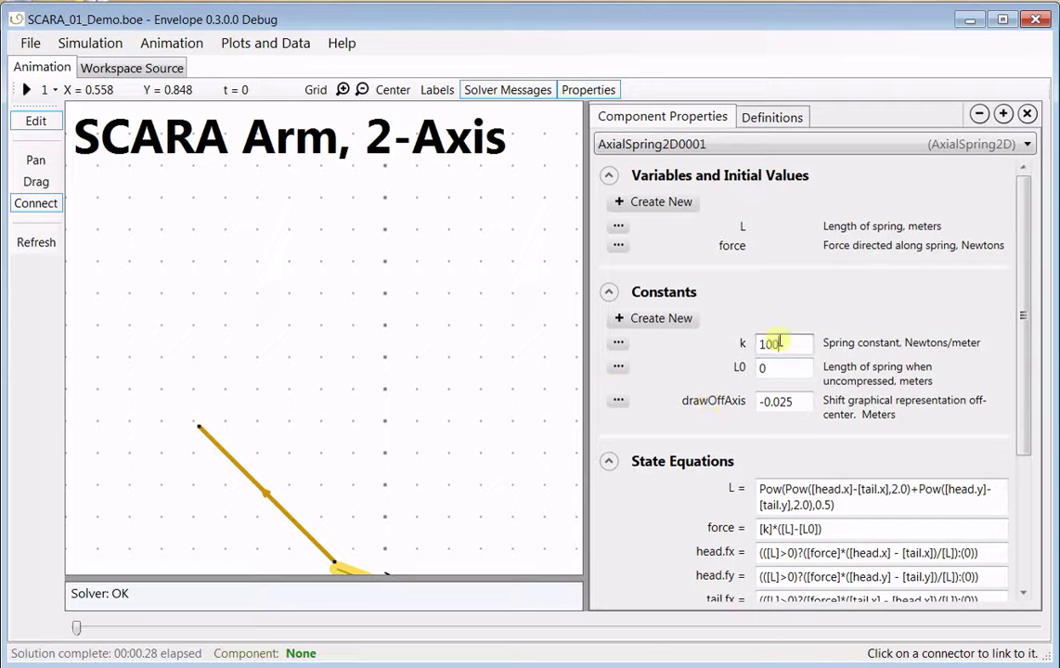
key("Tab")
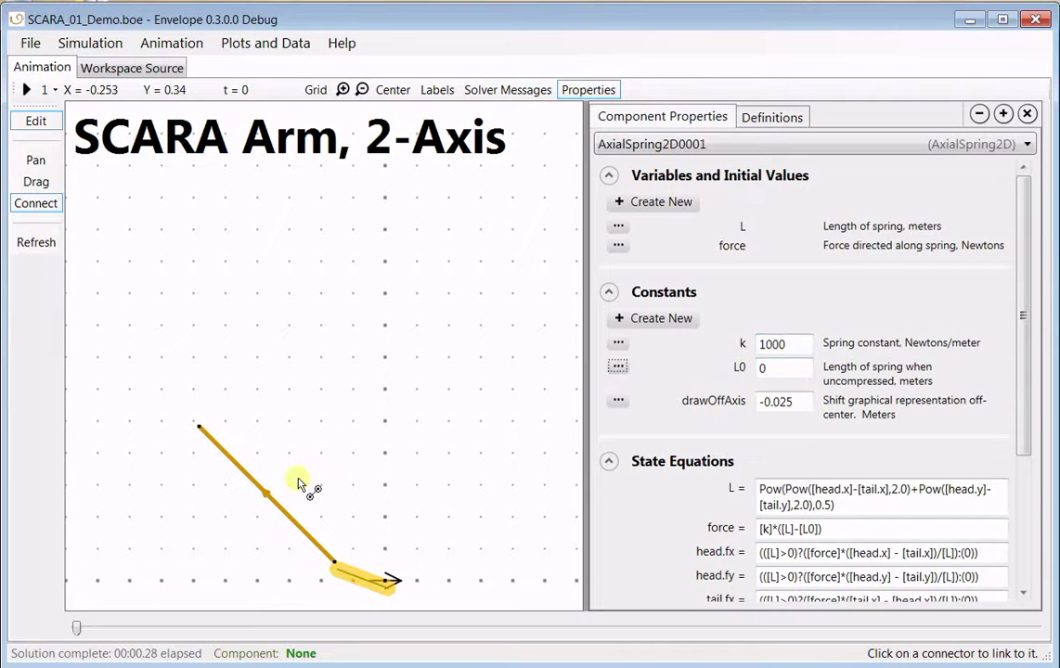
left_click(37, 182)
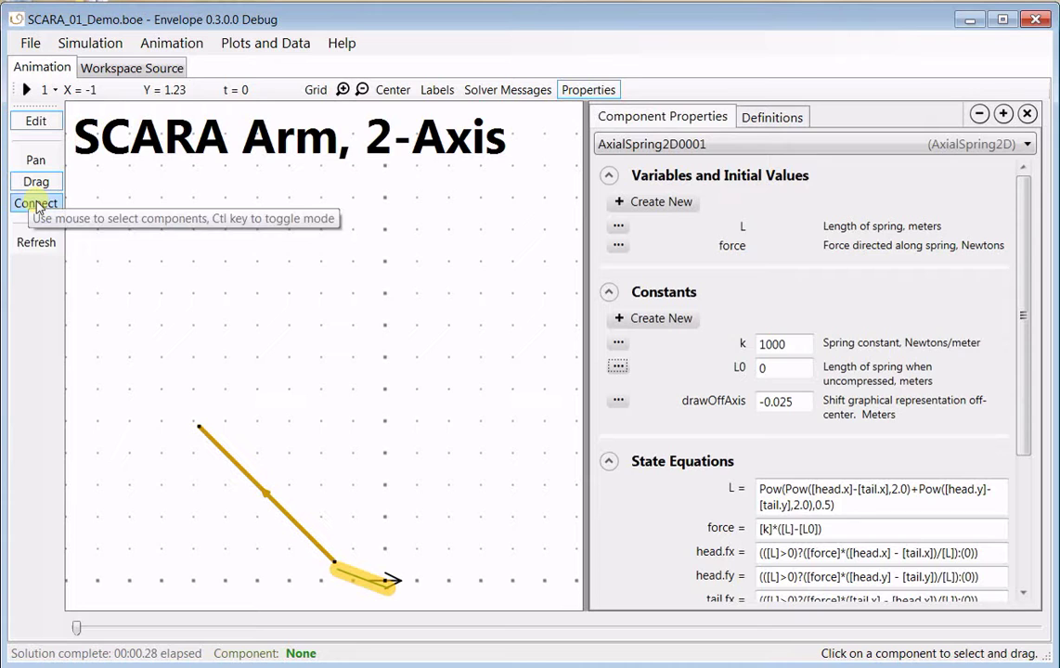
left_click(38, 203)
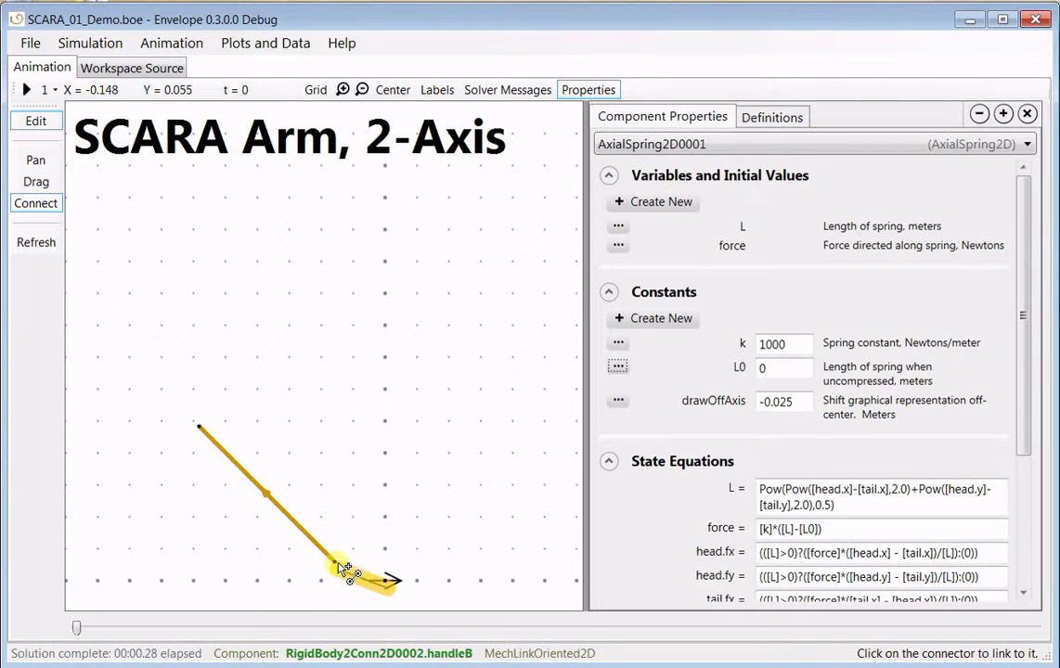
Link beam end and anchor with a DCMotorConstV2D motor and set its markerSize to 0.01.
left_click(390, 581)
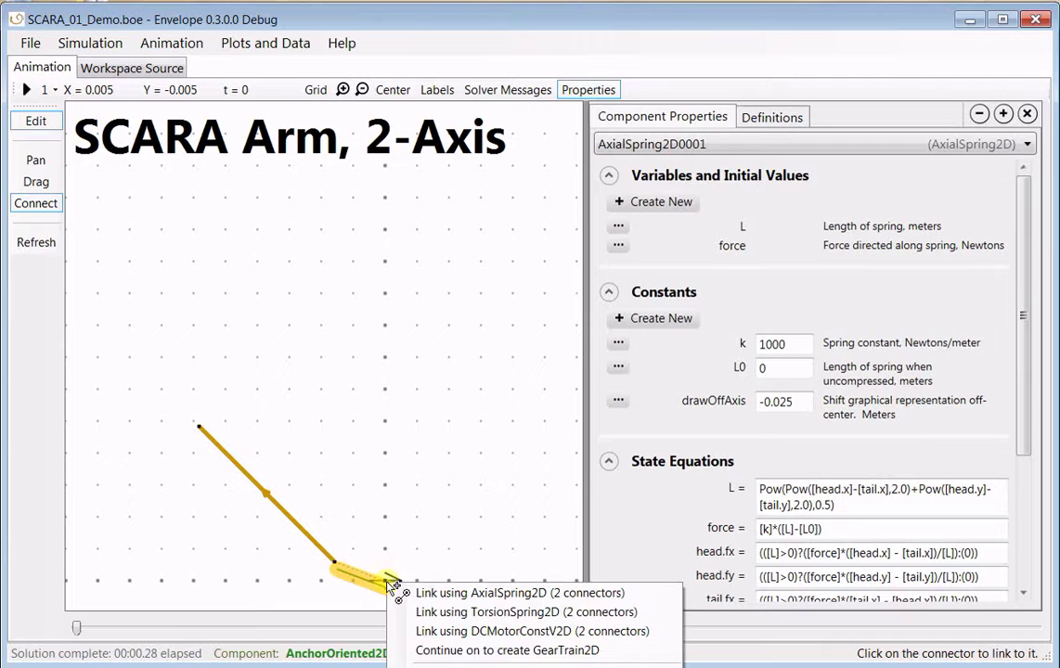
left_click(427, 632)
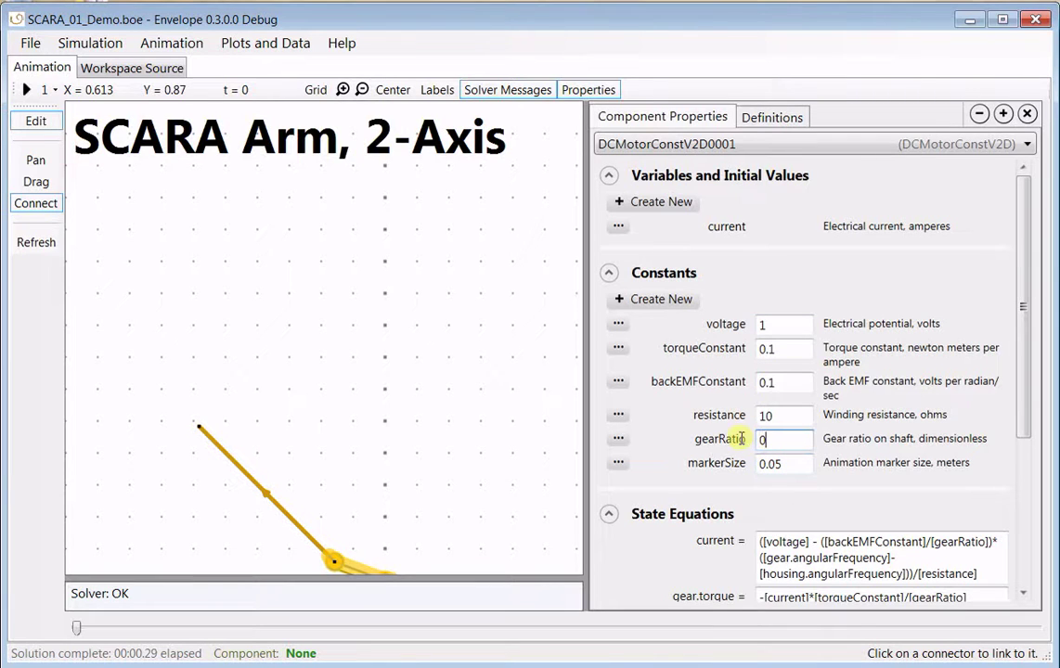
left_click(786, 461)
type("0.01")
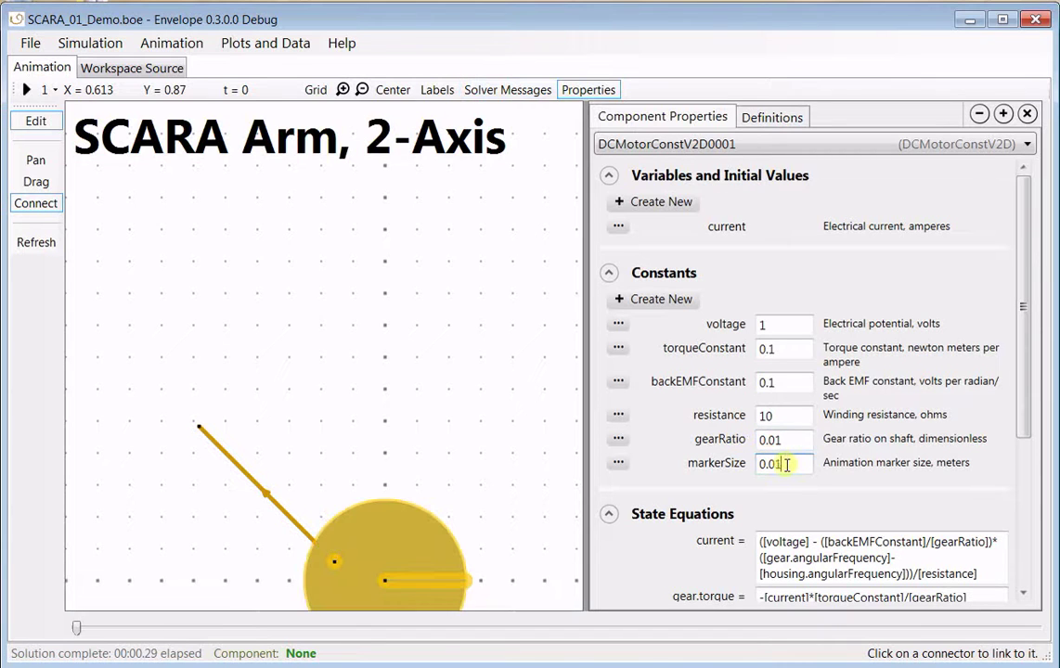
Copy the beam and paste it onto the canvas as RigidBody2Conn2D0001.
left_click(36, 182)
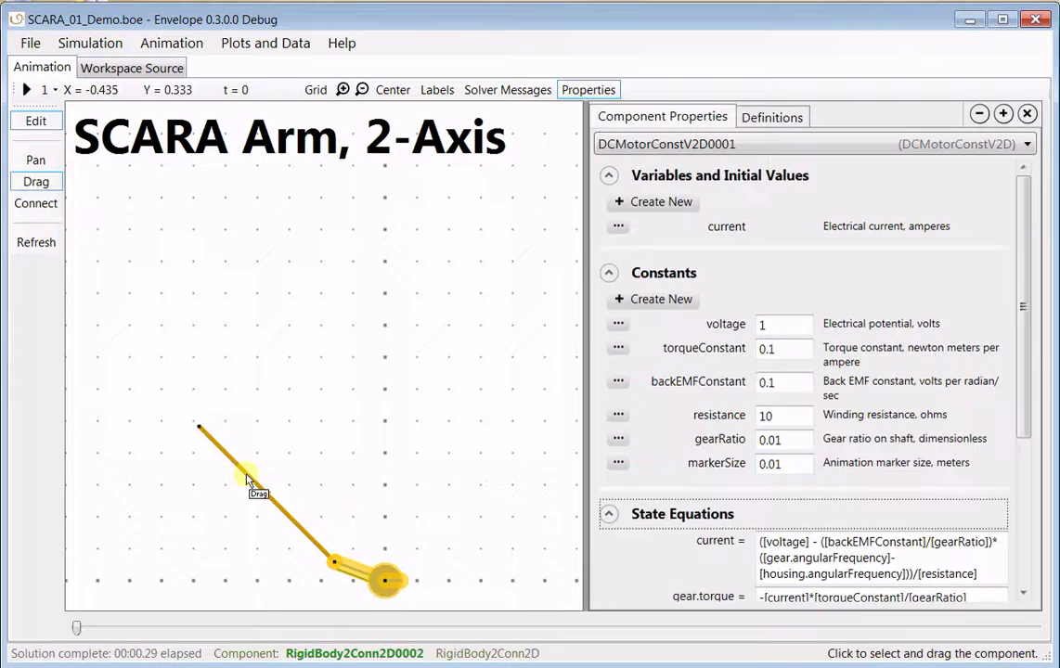
left_click(252, 487)
right_click(251, 480)
left_click(276, 485)
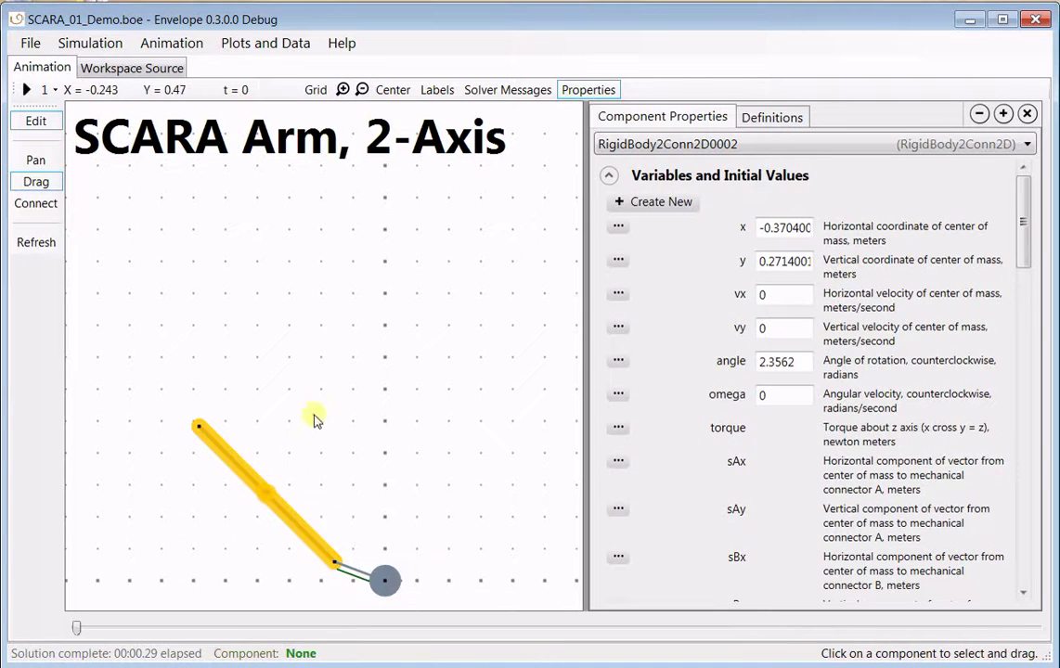
right_click(320, 386)
left_click(360, 417)
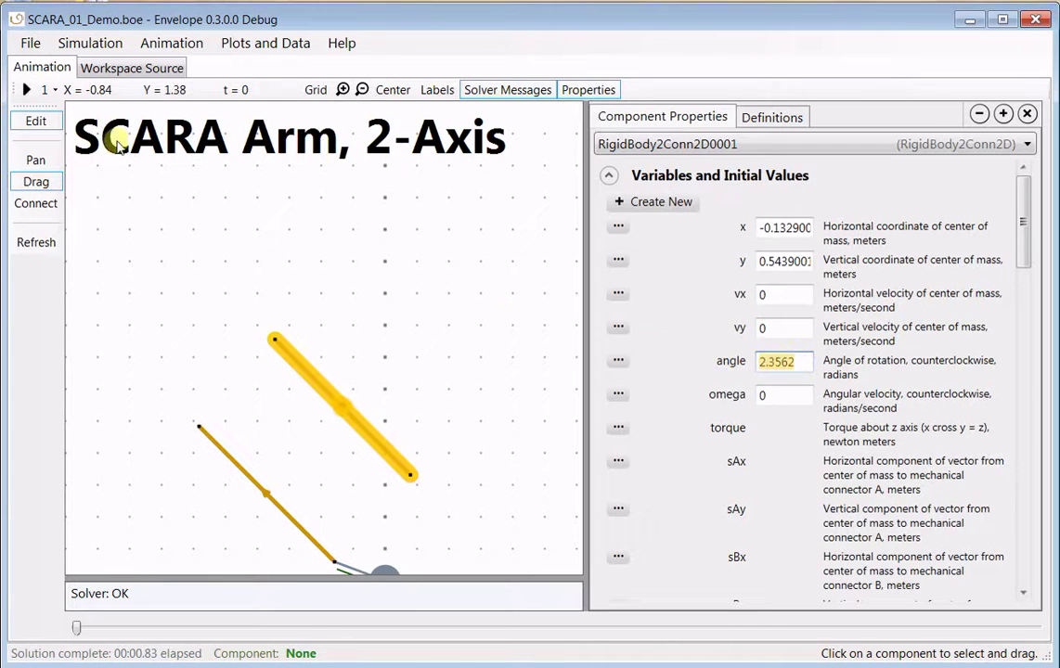
Compute p/4 (0.785398) in Calculator, then close it.
key("super")
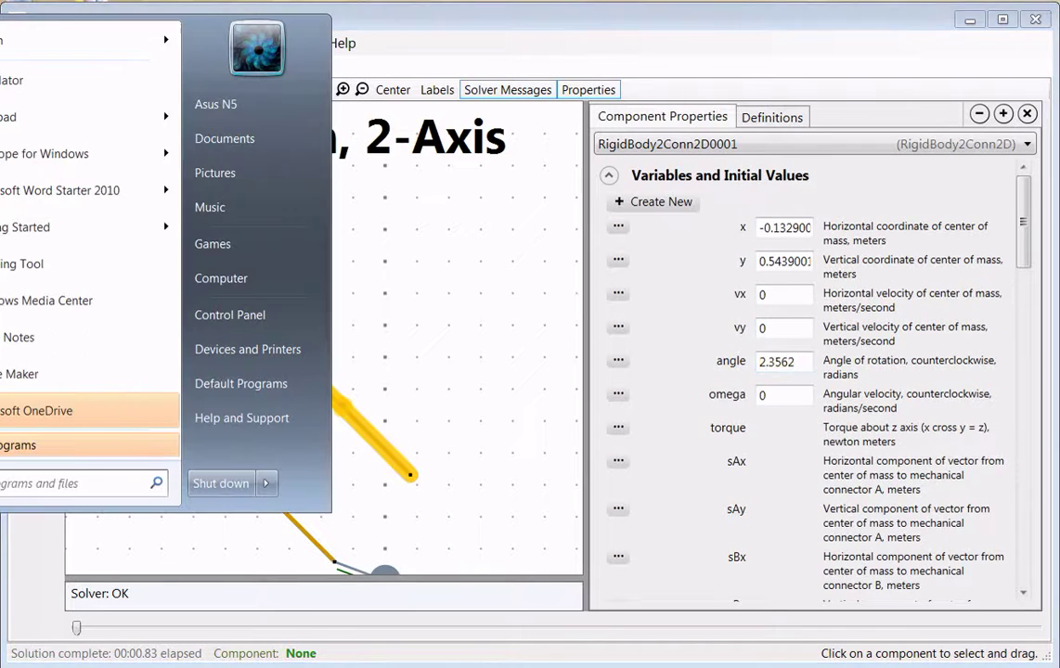
key("Down")
key("Down")
key("Return")
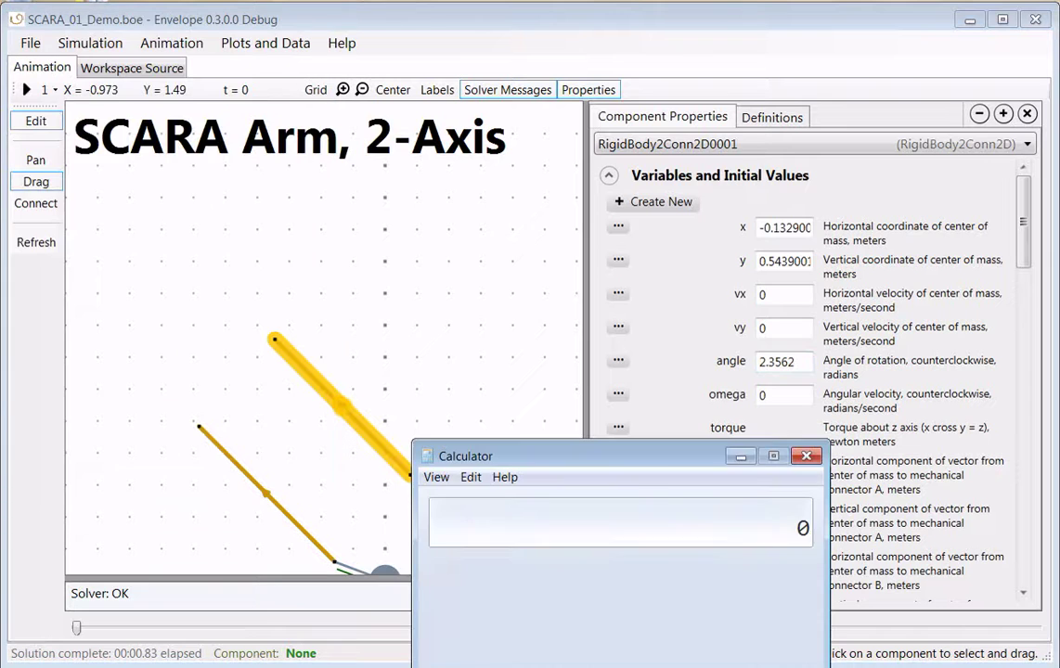
mouse_move(636, 455)
left_mouse_down()
mouse_move(995, 477)
mouse_move(630, 334)
mouse_move(536, 320)
left_mouse_up()
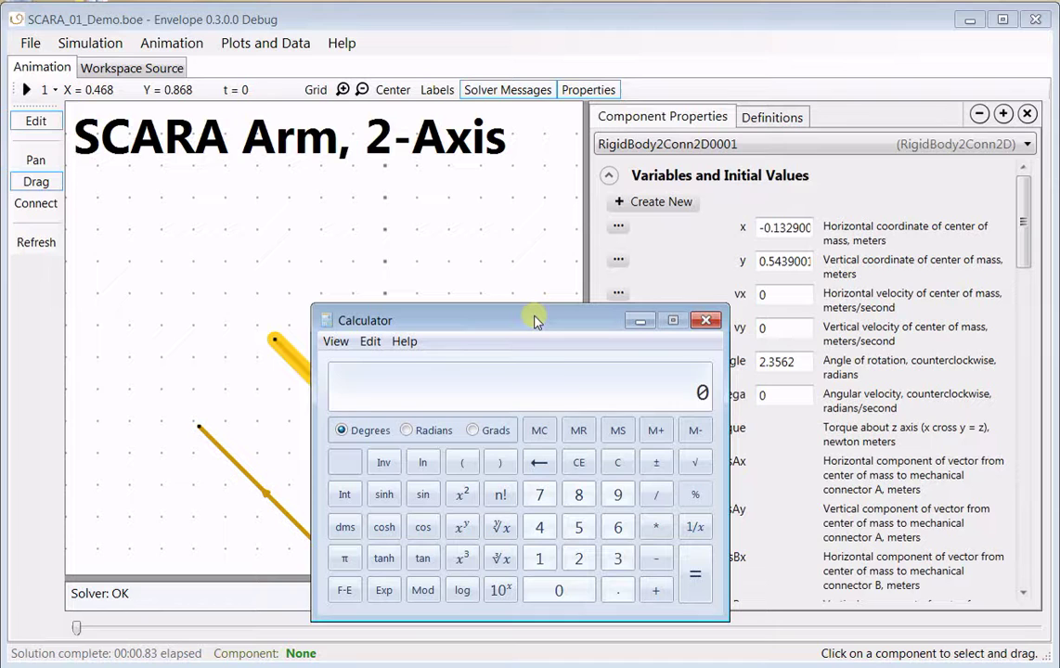
type("p/4")
key("Return")
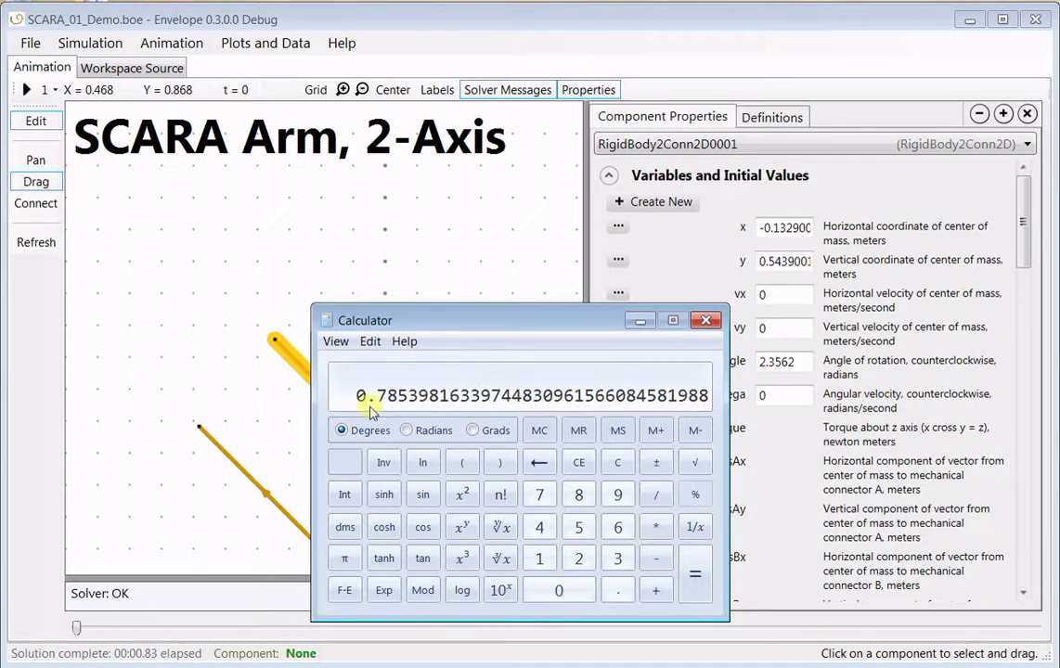
left_click(711, 322)
Set the second beam's angle to 0.786 so it rotates.
type("0.786")
left_click(201, 294)
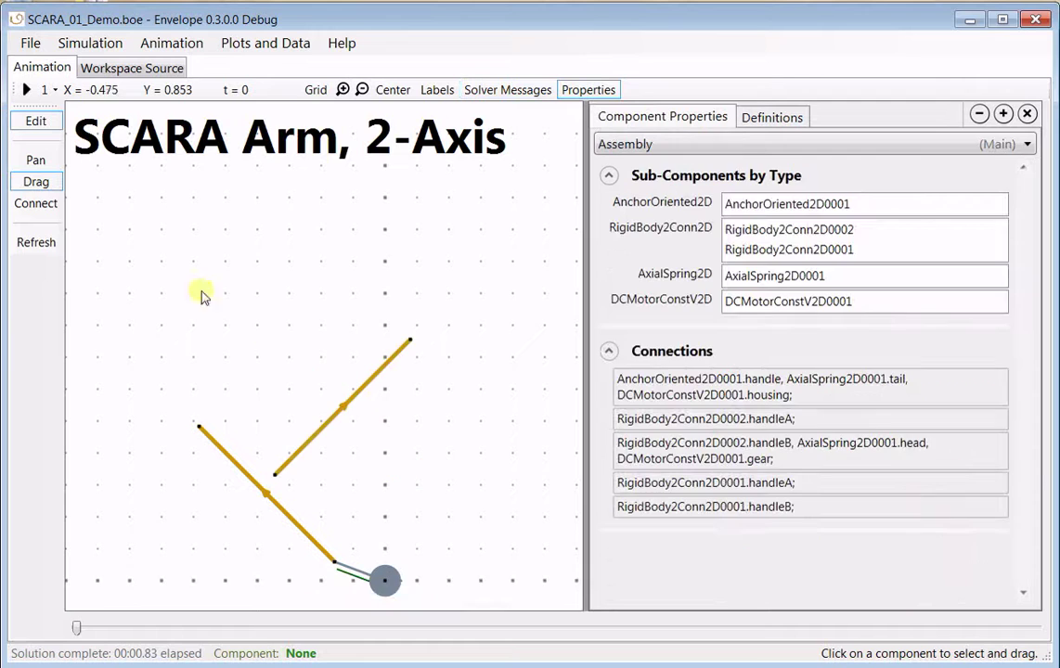
left_click(36, 203)
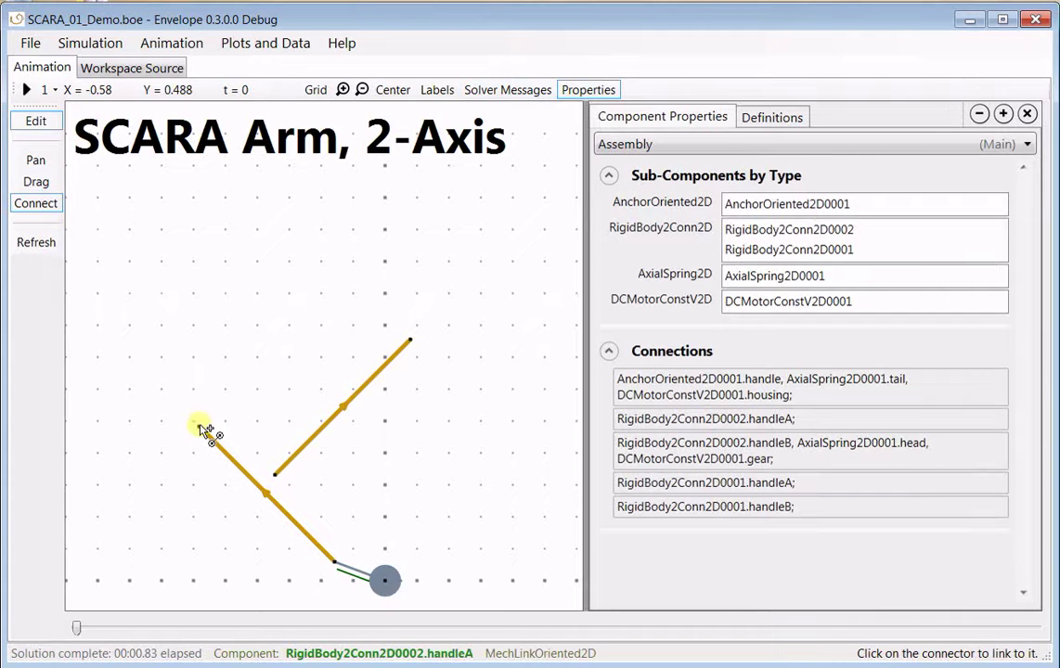
Join the two beam ends at the elbow with an AxialSpring2D (k 1000) and a DCMotorConstV2D.
left_click(201, 427)
left_click(277, 478)
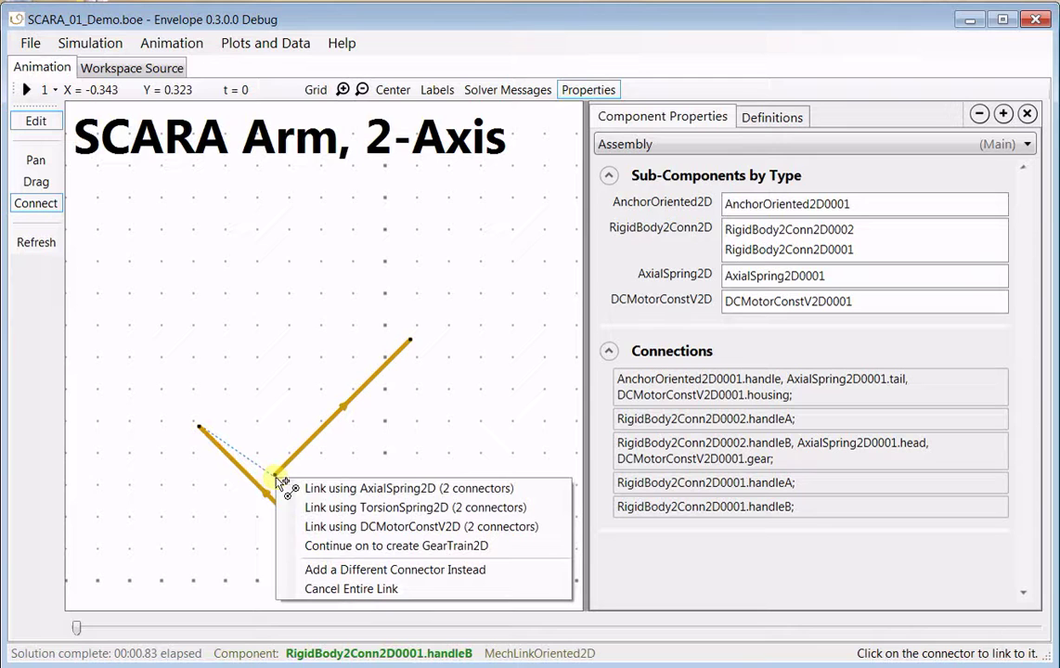
left_click(327, 489)
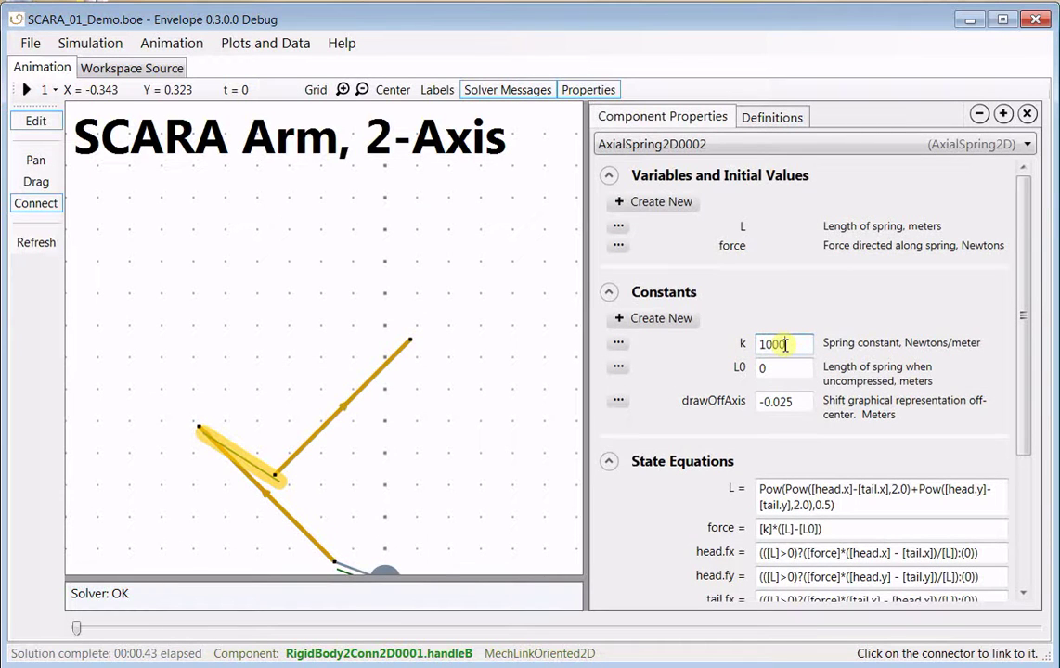
key("Tab")
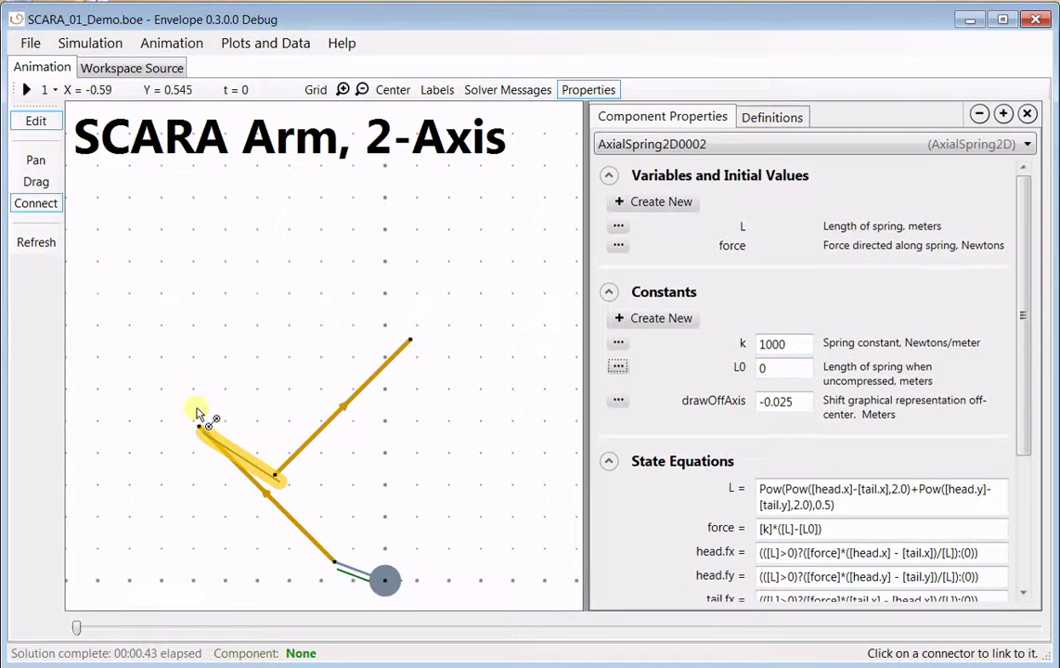
left_click(278, 478)
left_click(371, 521)
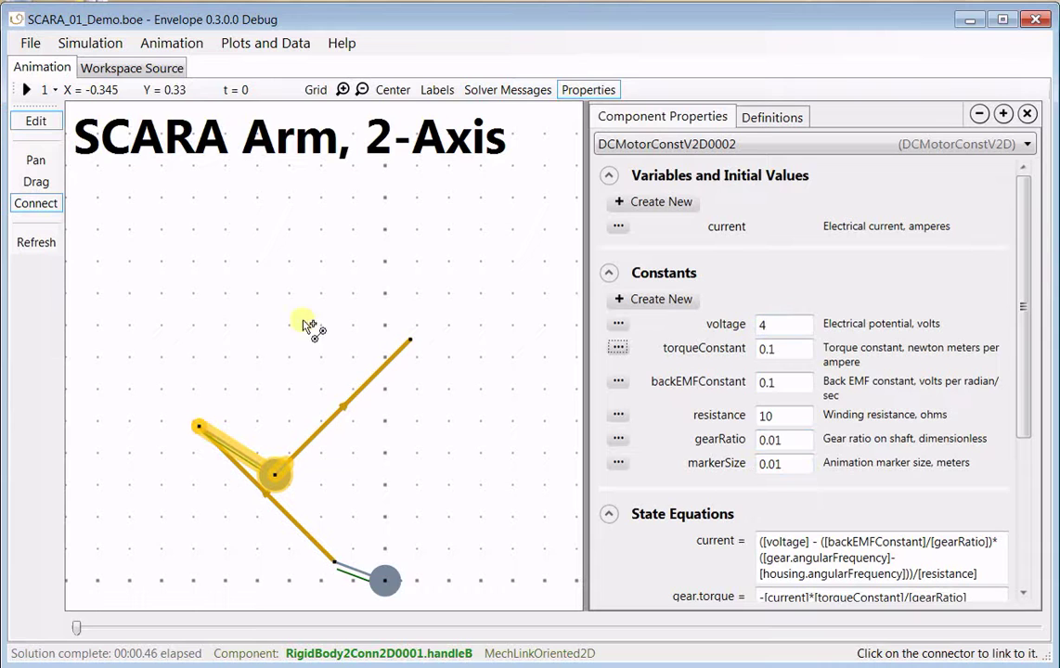
Drag the lower beam onto the base motor and tilt the upper beam to 45°, then solve.
left_click(36, 182)
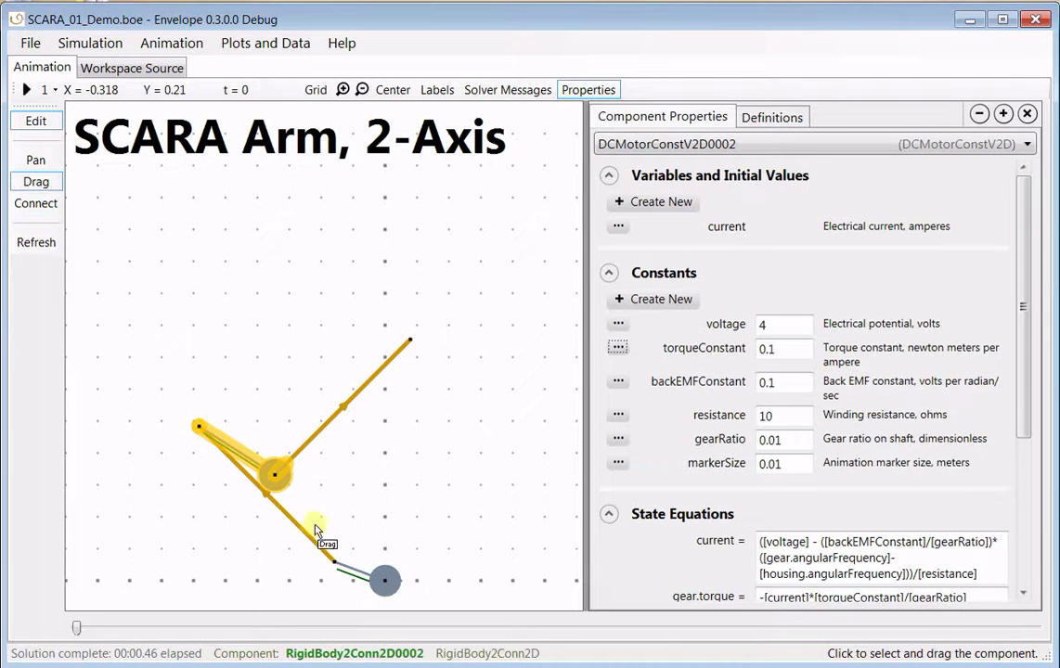
left_click_drag(315, 531, 332, 549)
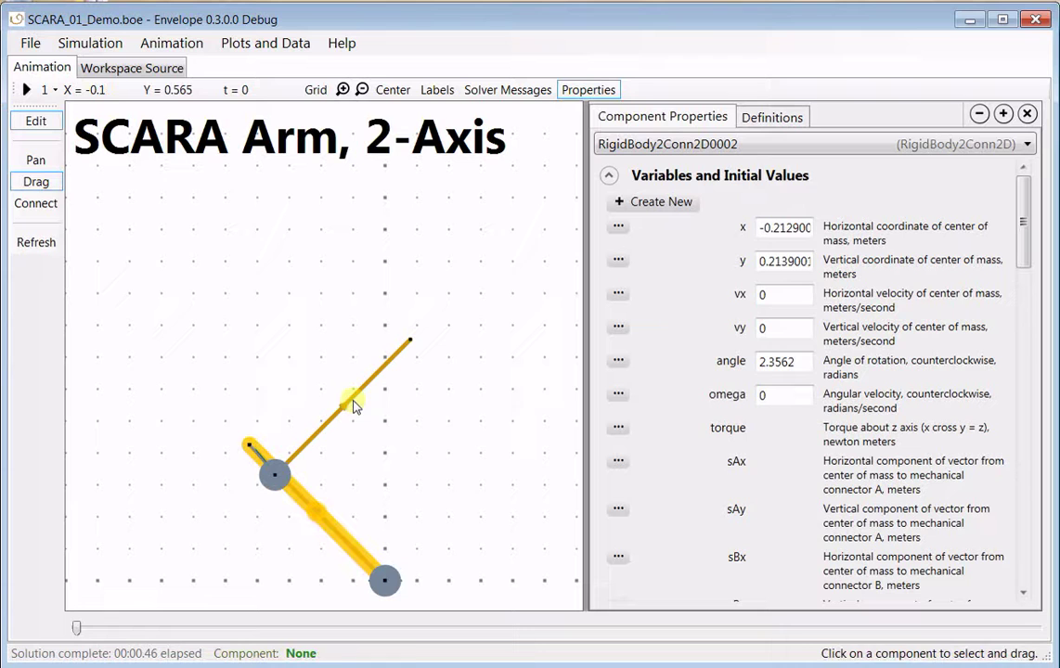
mouse_move(350, 391)
left_mouse_down()
mouse_move(344, 374)
mouse_move(323, 371)
left_mouse_up()
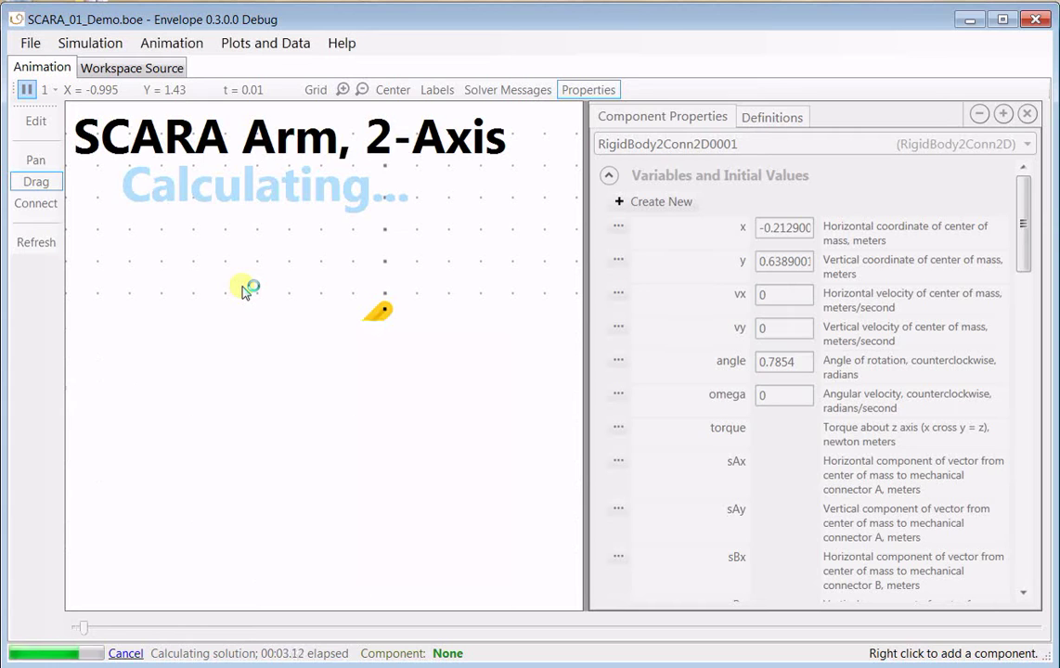
left_click(445, 339)
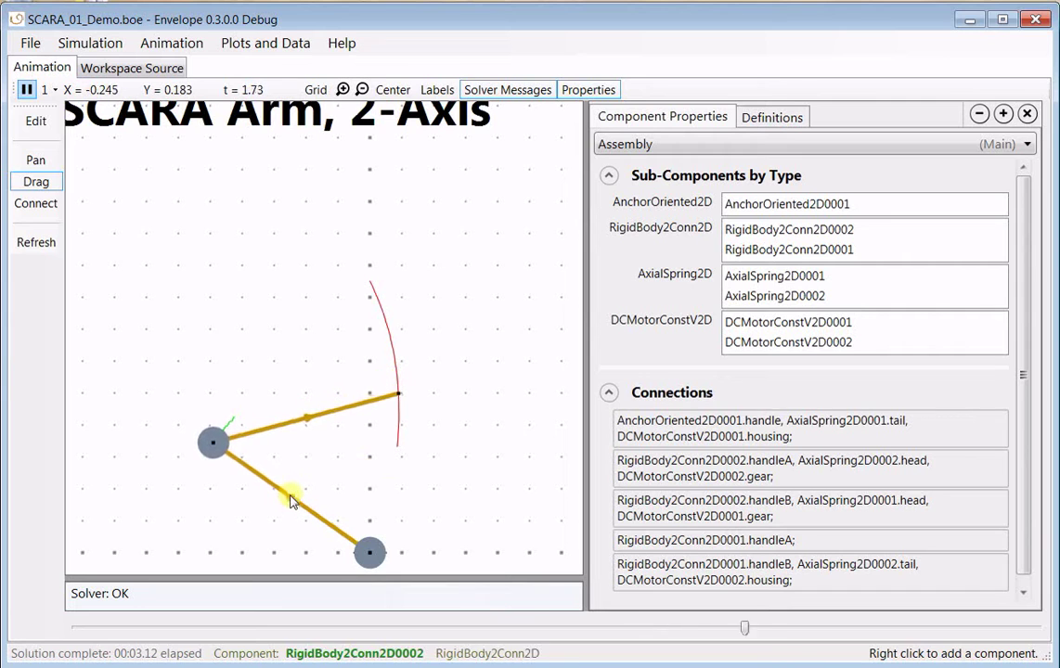
Select base motor DCMotorConstV2D0001 and enter a voltage of 2.
left_click(289, 504)
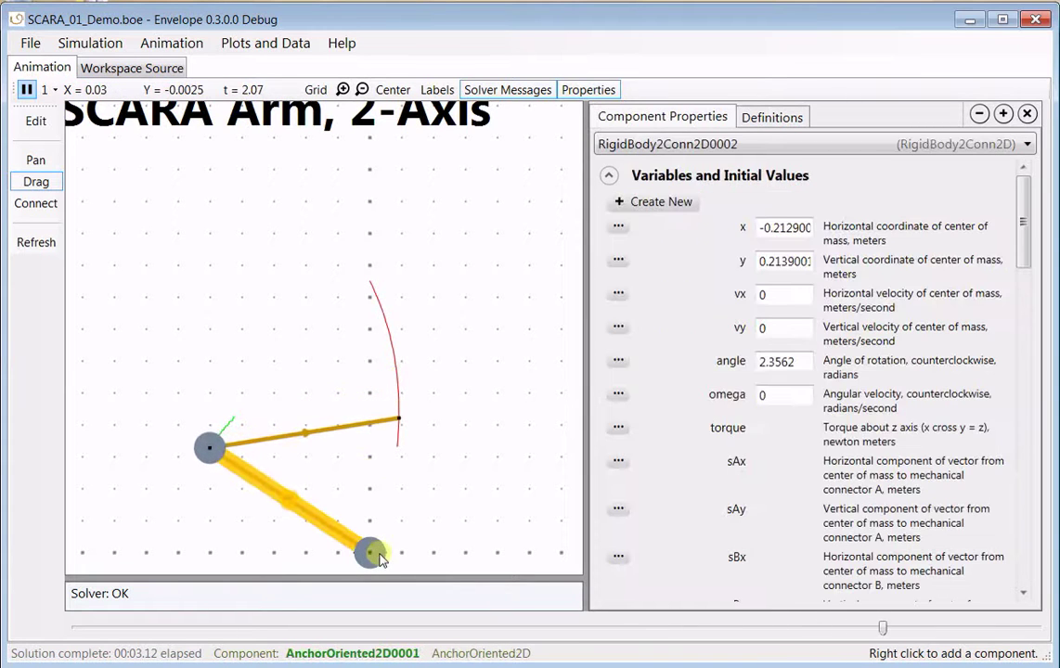
left_click(378, 554)
left_click(376, 547)
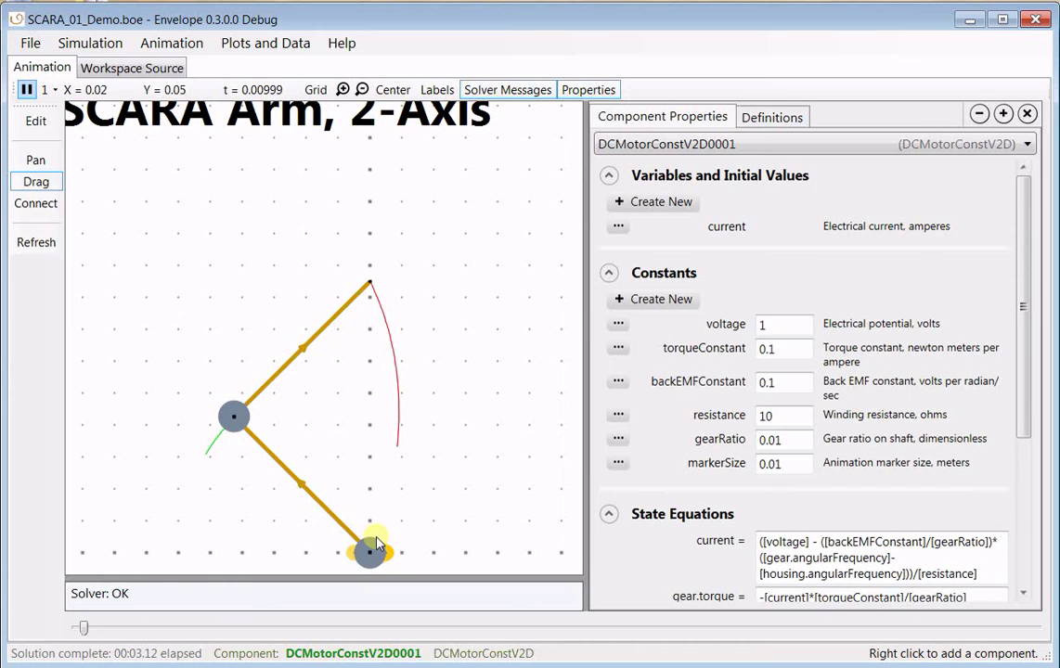
type("2")
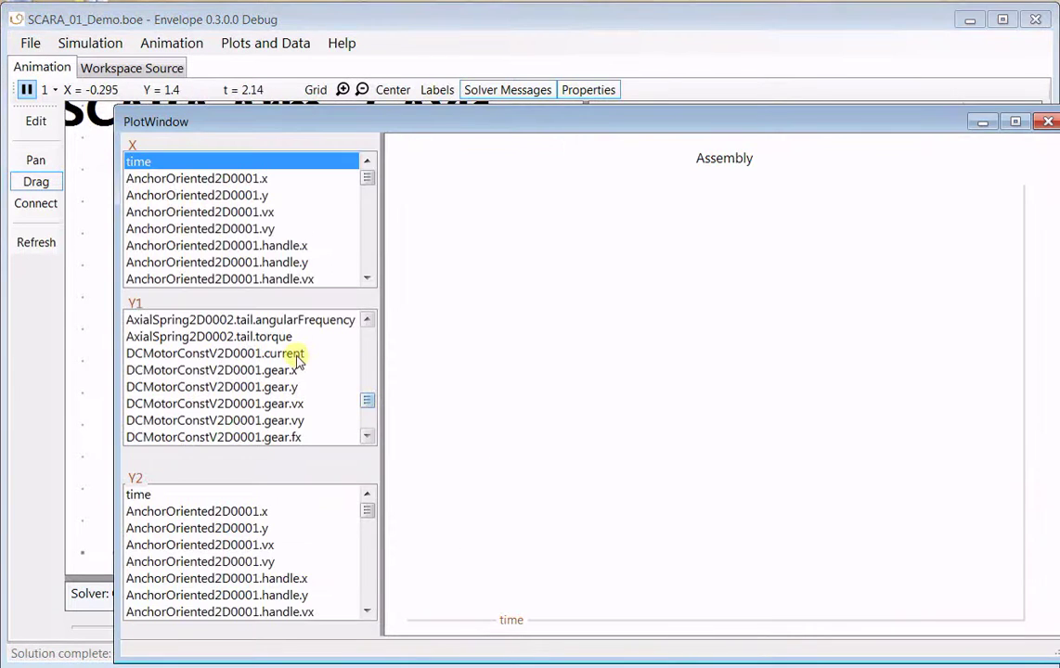
Graph DCMotorConstV2D0001.current and DCMotorConstV2D0002.current versus time in a PlotWindow.
left_click(296, 356)
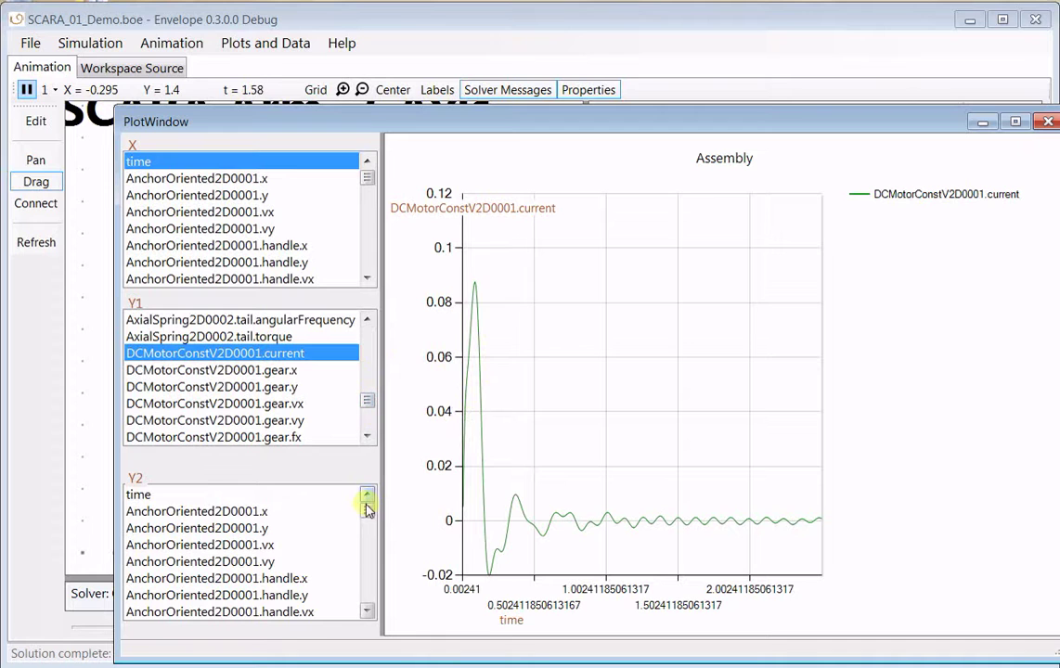
left_click_drag(368, 501, 360, 561)
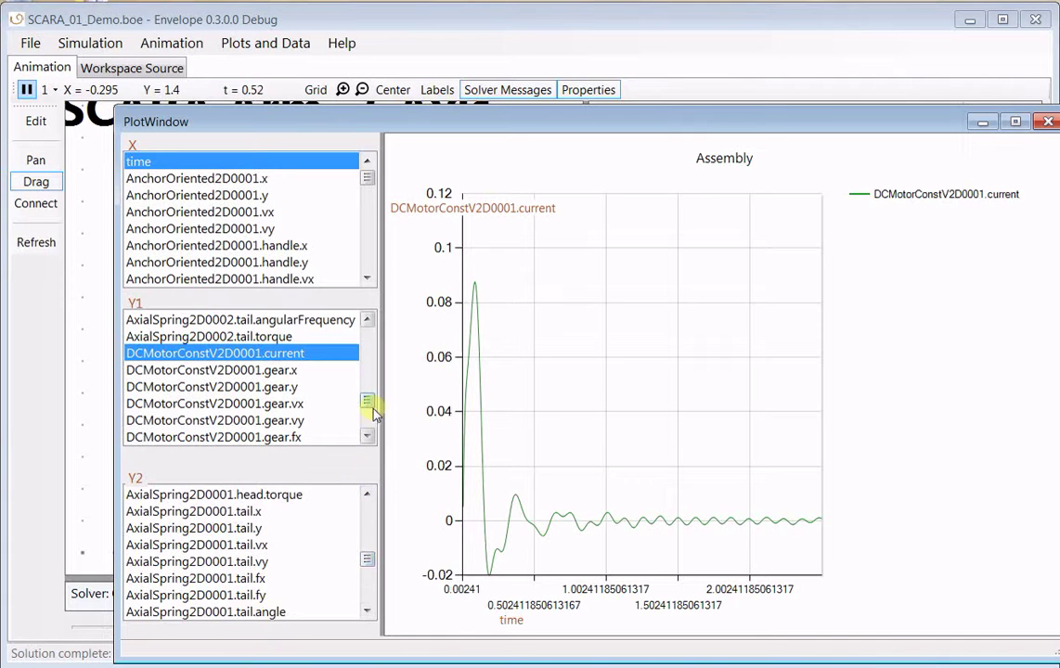
left_click_drag(369, 406, 369, 420)
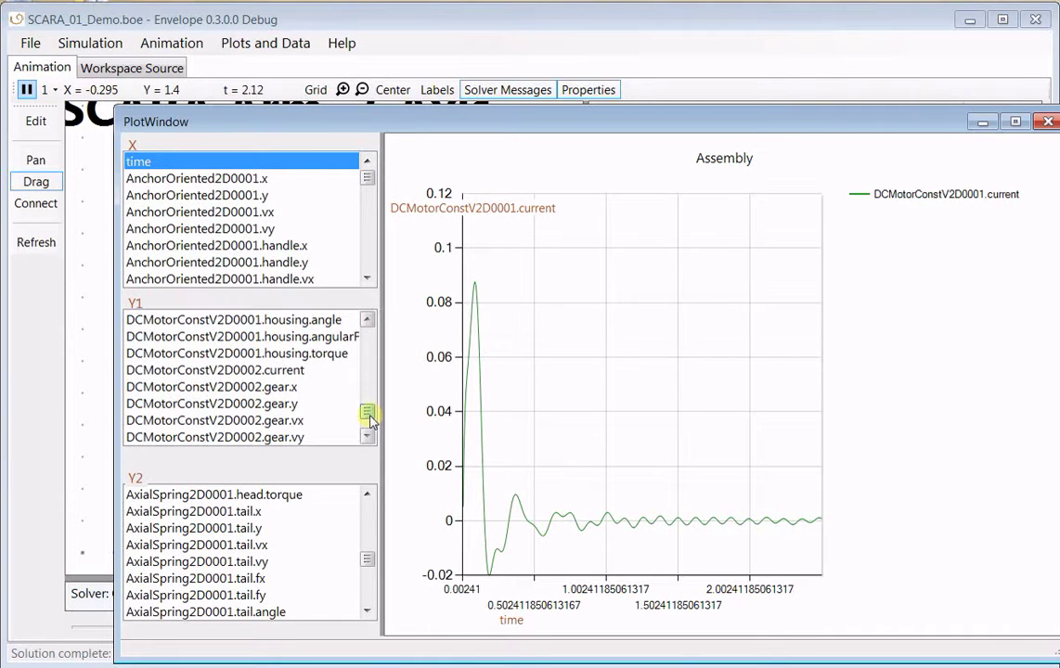
left_click(296, 370, "ctrl")
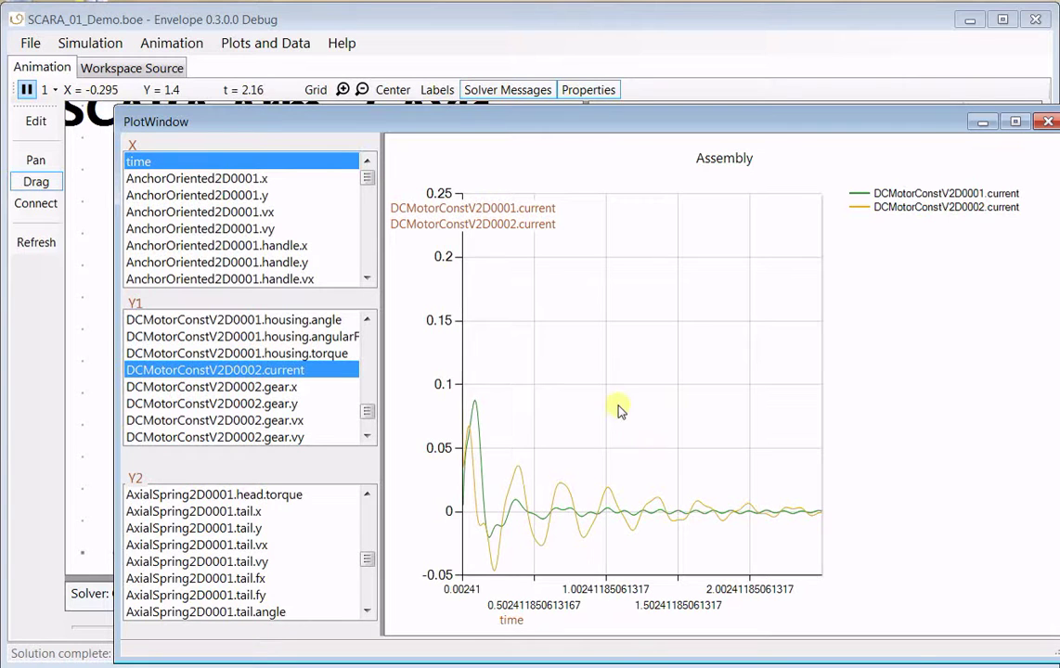
left_click_drag(917, 125, 875, 111)
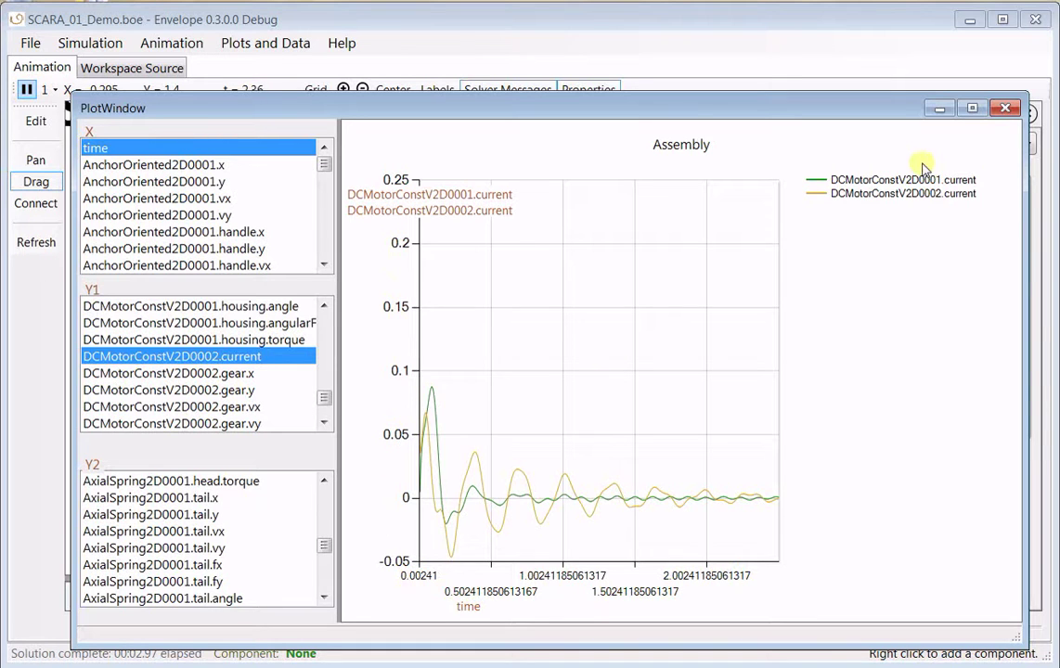
Close the PlotWindow to return to the Animation tab.
left_click(1013, 118)
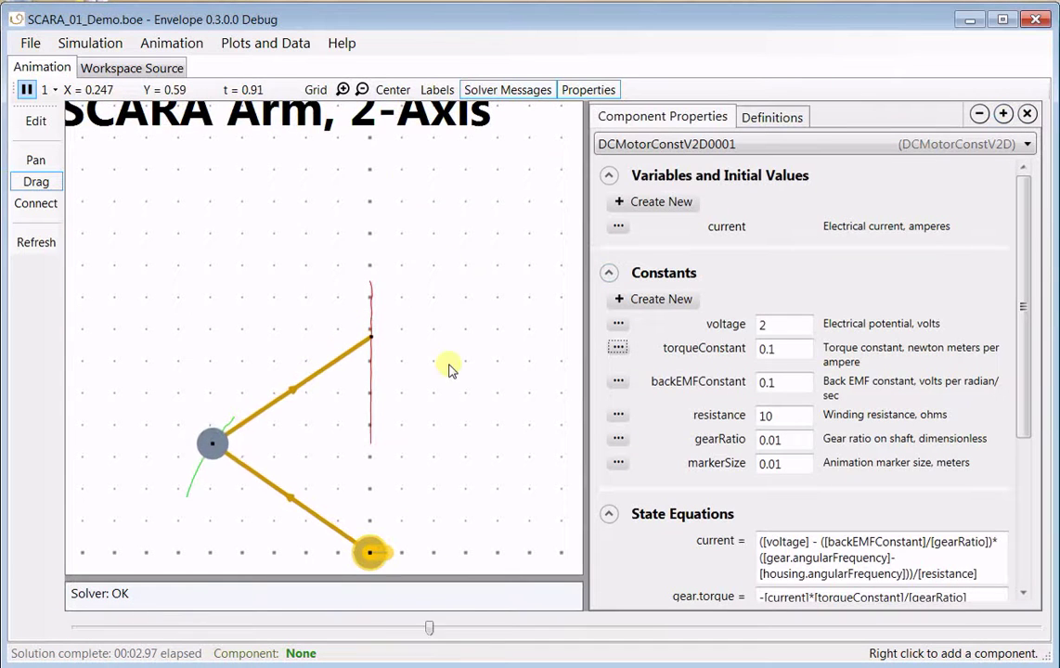